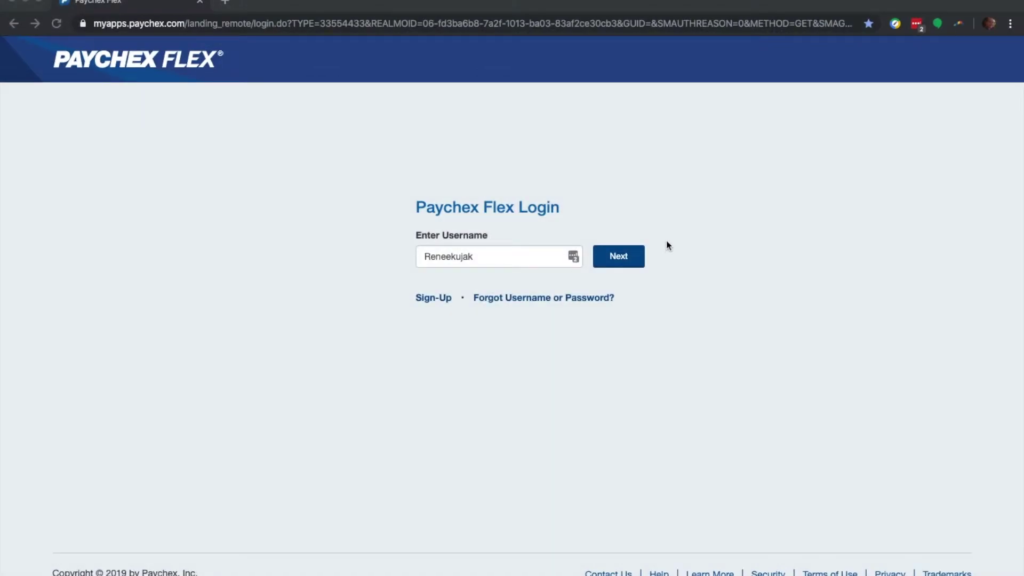
Sign in to Paychex Flex with the account username and password.
left_click(614, 263)
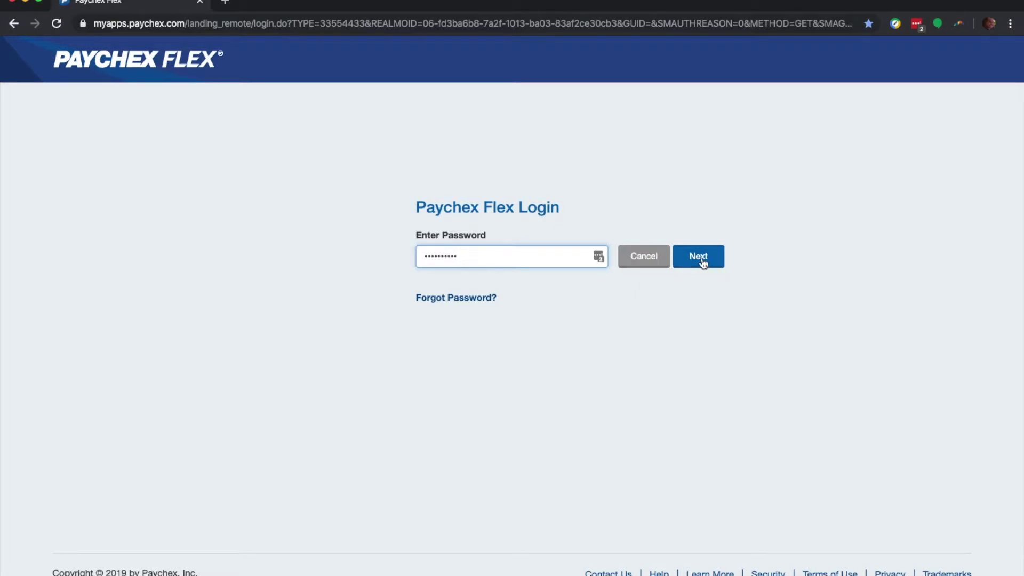
left_click(699, 256)
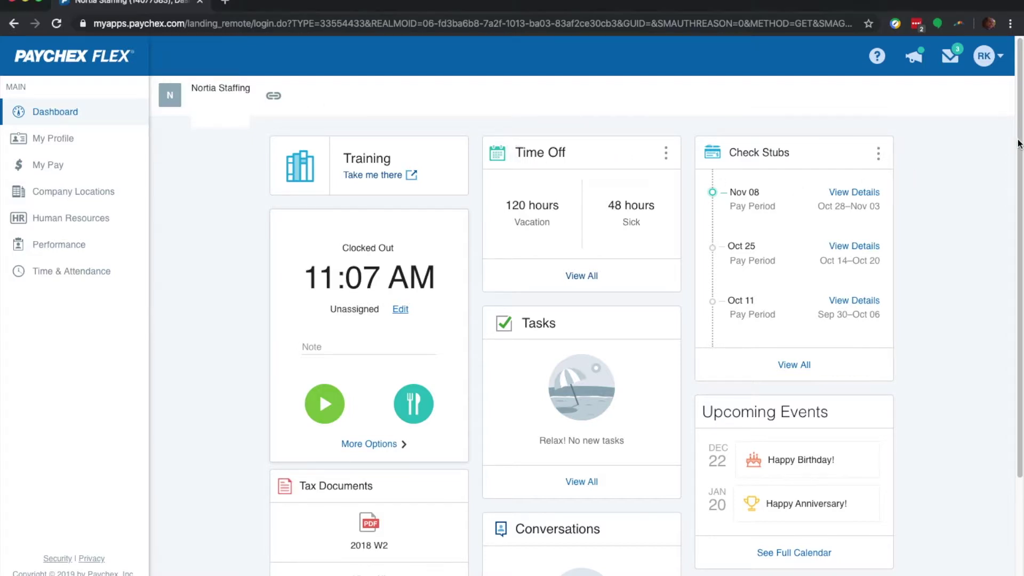
scroll(1019, 206, "down", 5)
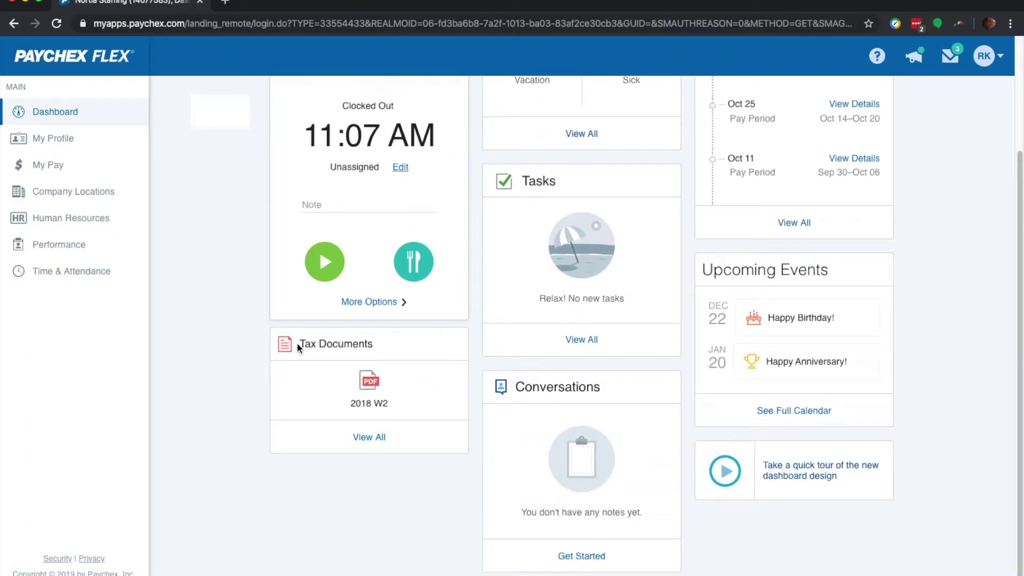
Open Express Entry from Time & Attendance for the week of 11/04/2019–11/10/2019.
left_click(106, 274)
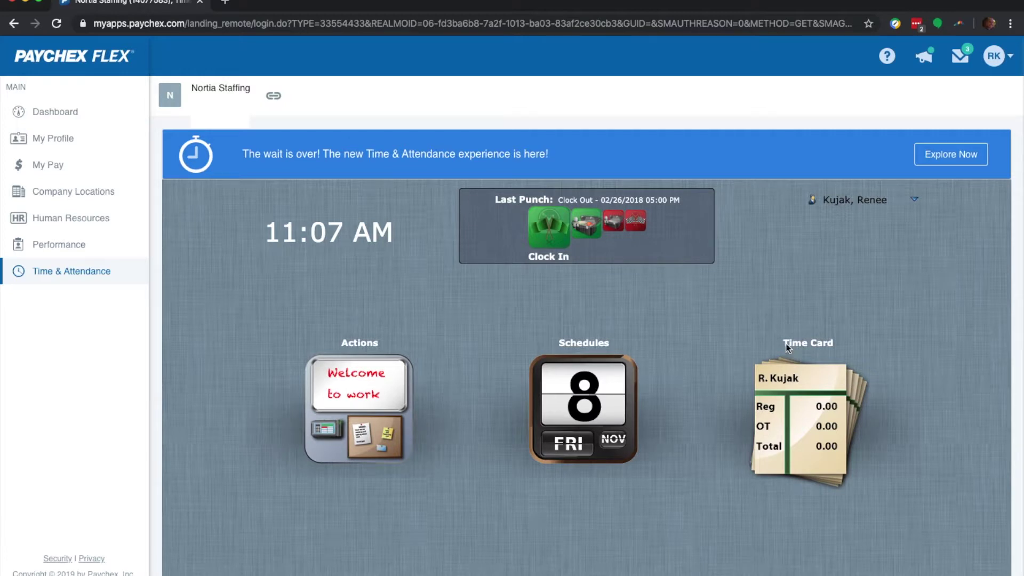
left_click(358, 410)
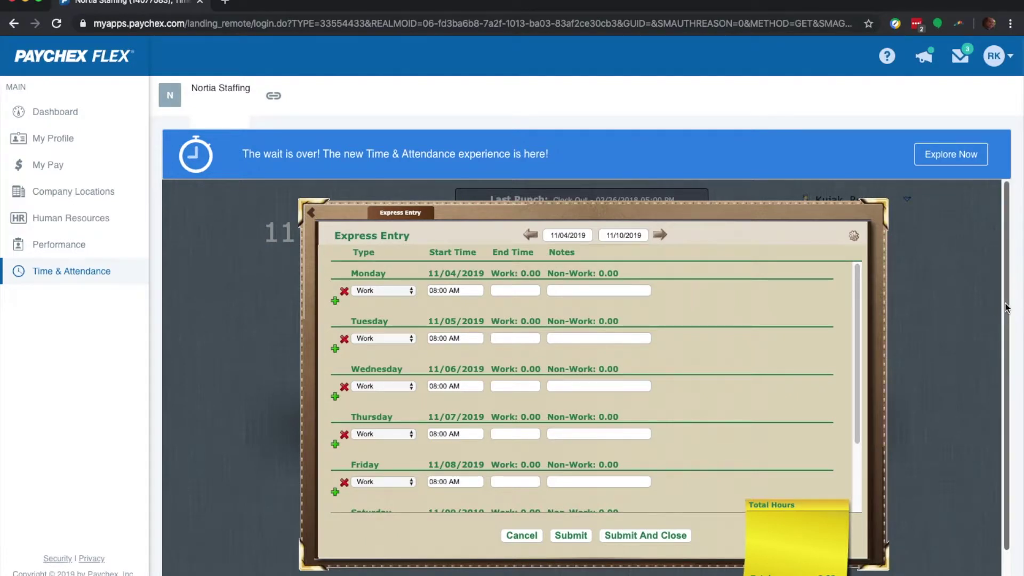
left_click_drag(1007, 308, 1006, 332)
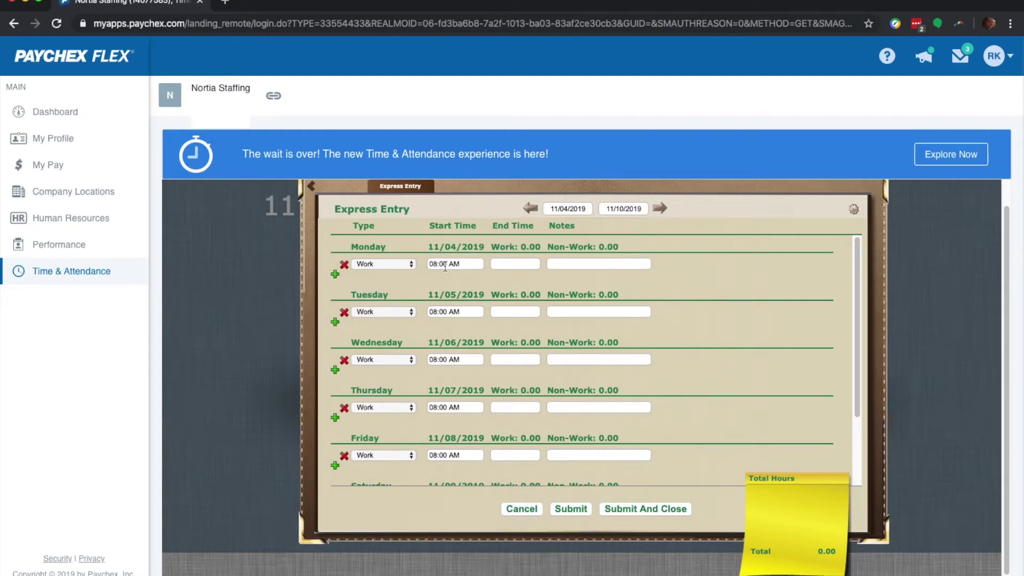
left_click(530, 267)
left_click(412, 265)
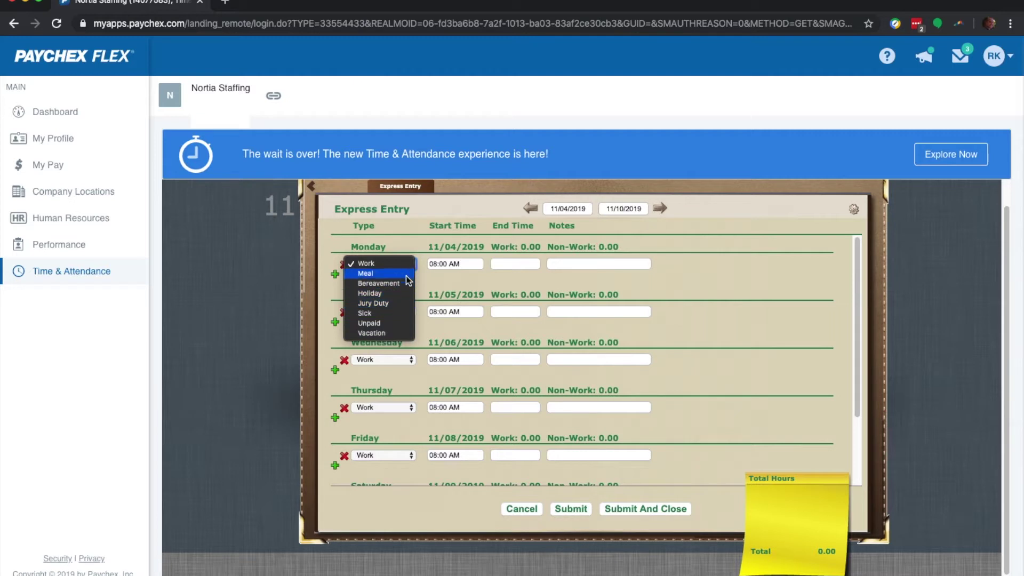
left_click(409, 265)
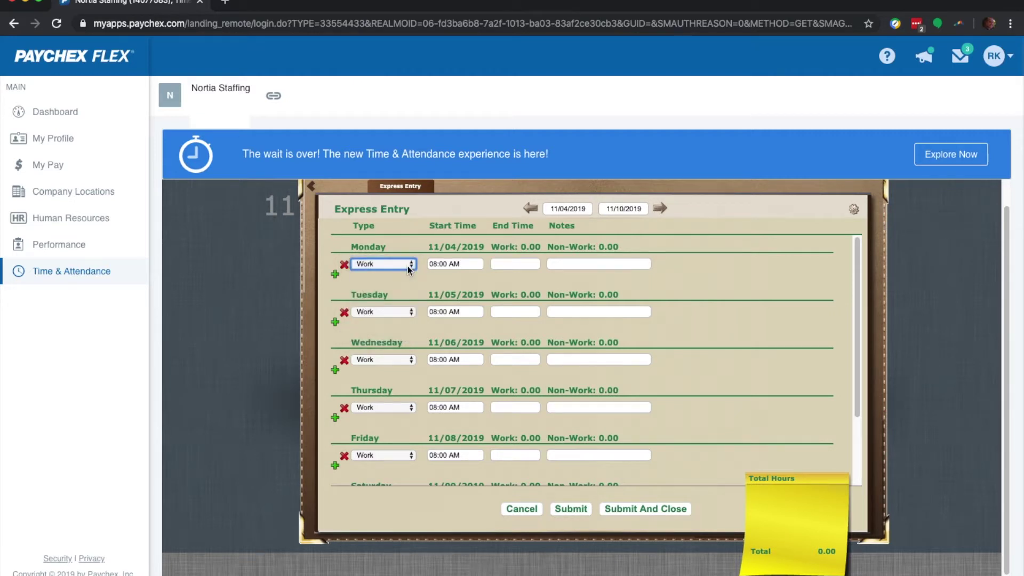
Set Monday's work End Time to 05:00 PM.
left_click(454, 261)
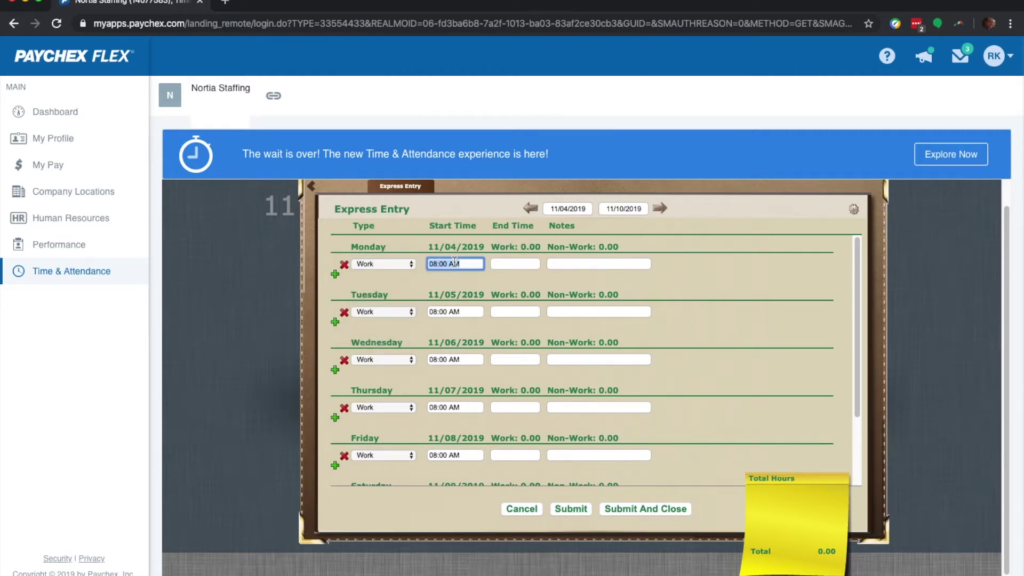
left_click(512, 264)
type("59")
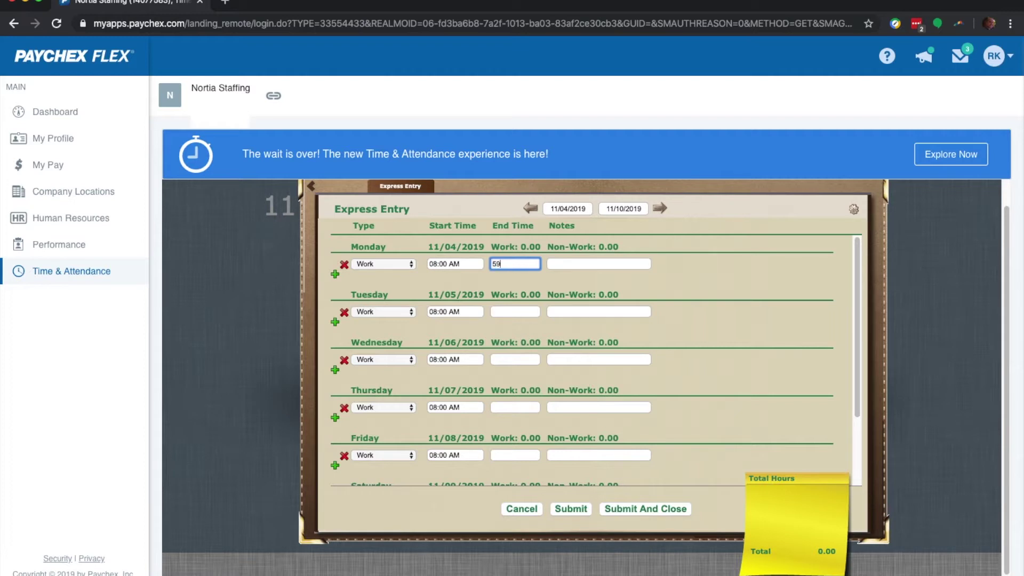
key("BackSpace")
type("pm")
key("Tab")
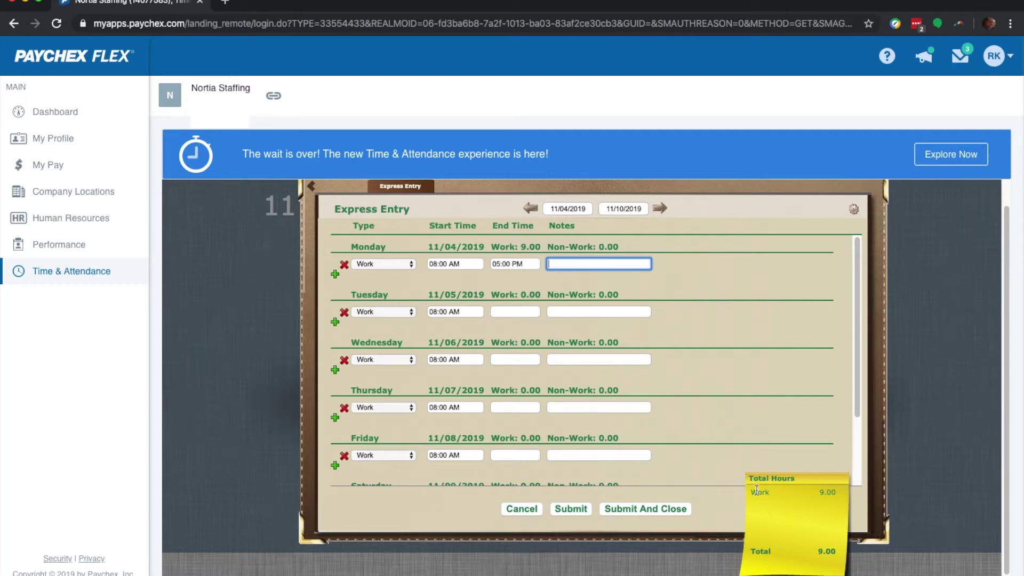
Add a 12:00–01:00 PM Meal row under Monday and submit the day.
left_click(334, 276)
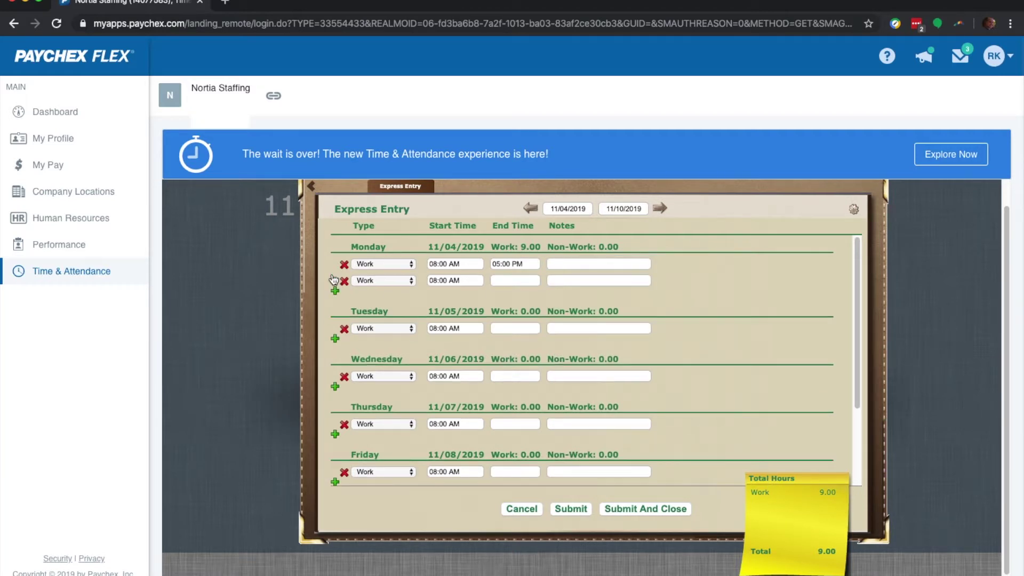
left_click(408, 281)
left_click(407, 291)
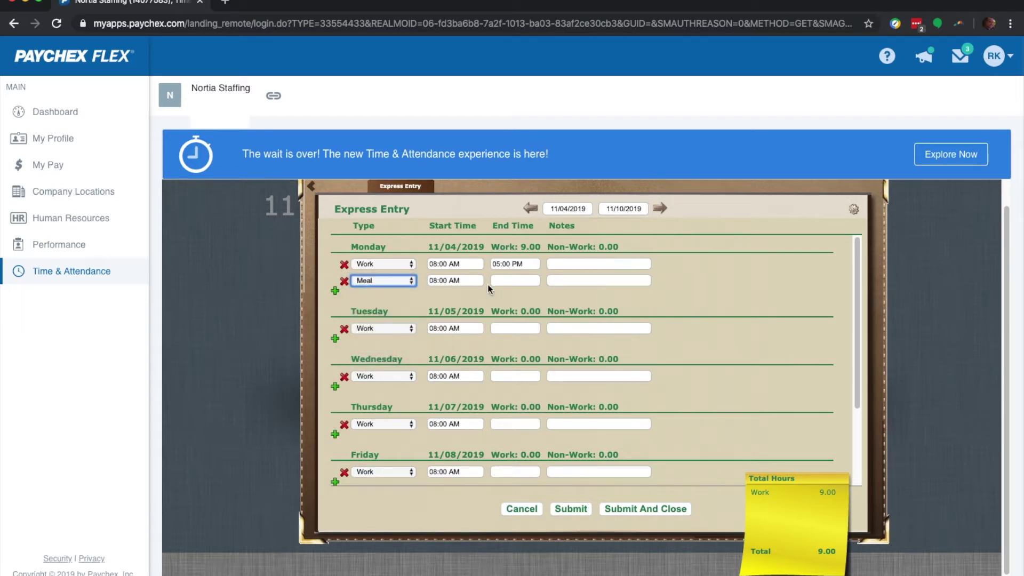
left_click(472, 280)
type("12")
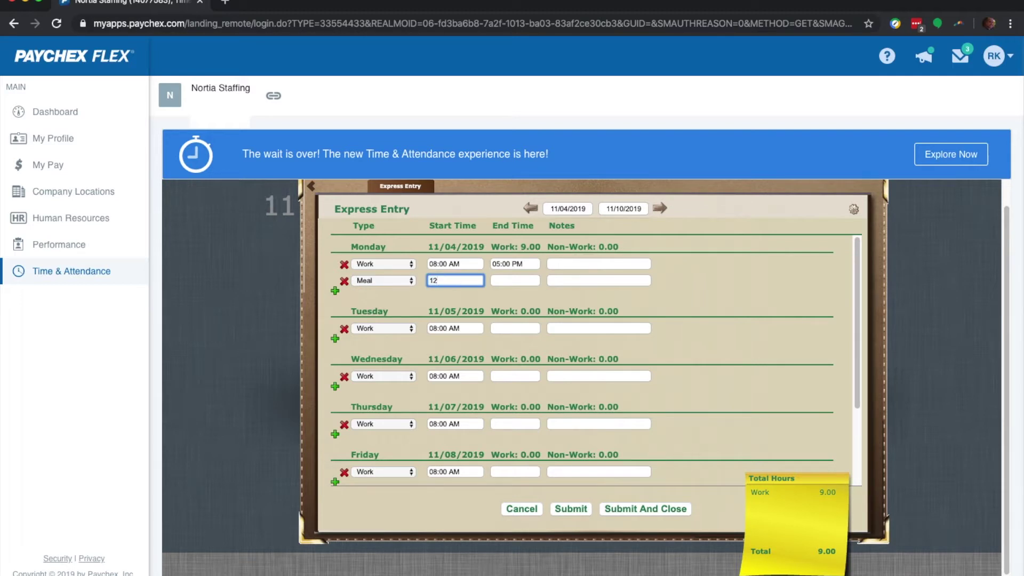
type("p")
key("Tab")
type("1p")
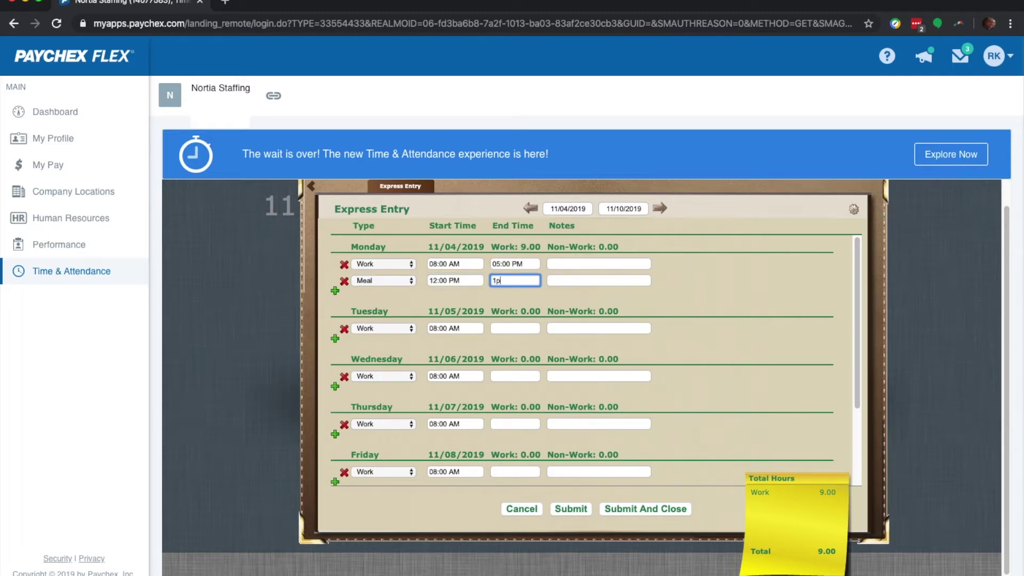
key("Tab")
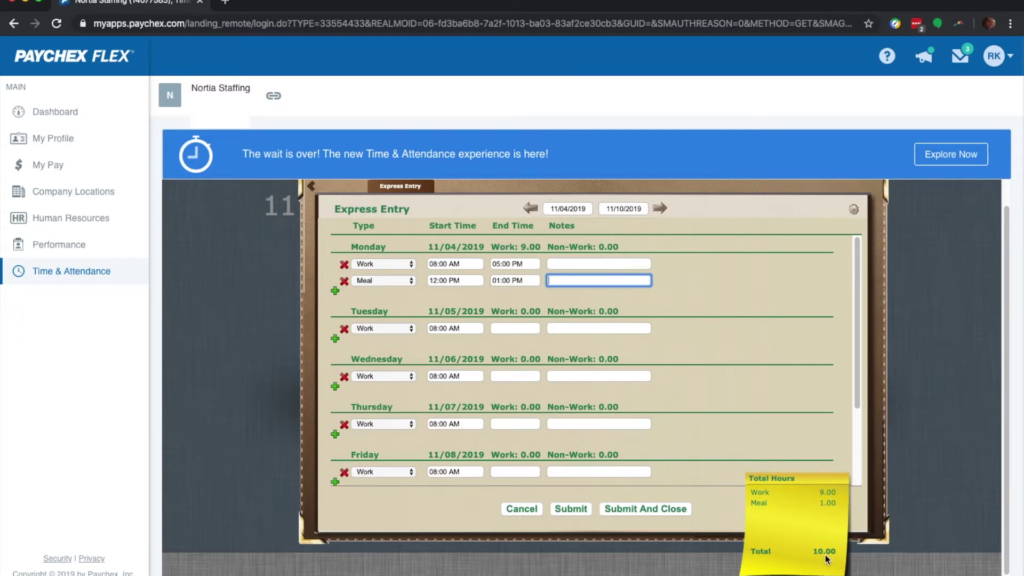
left_click(574, 507)
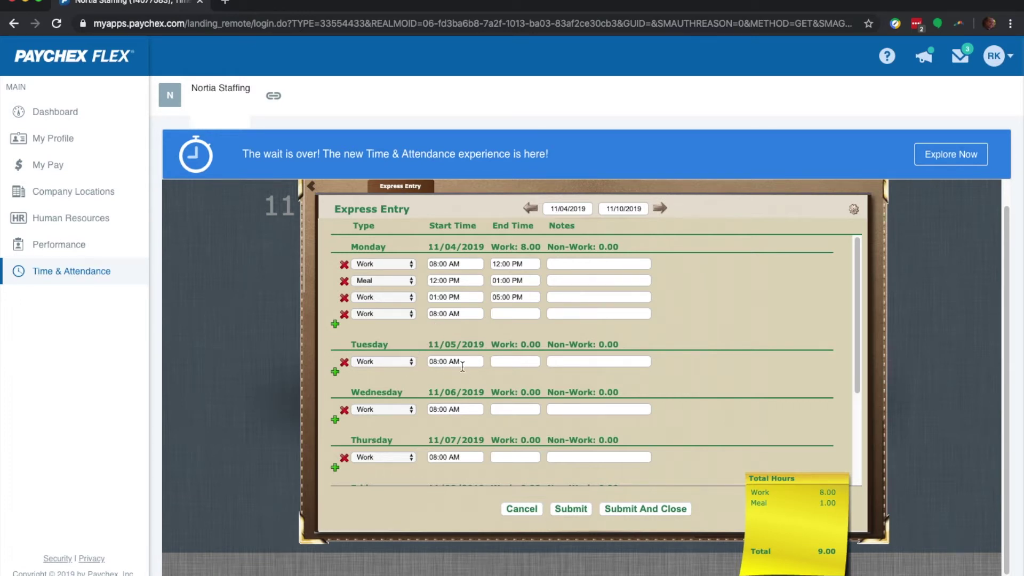
Give Tuesday a 05:00 PM end time and a 12:00–01:00 PM Meal row, then submit.
left_click(508, 362)
type("5p")
key("Tab")
left_click(335, 372)
left_click(384, 378)
left_click(403, 387)
key("Tab")
type("12p\t1p")
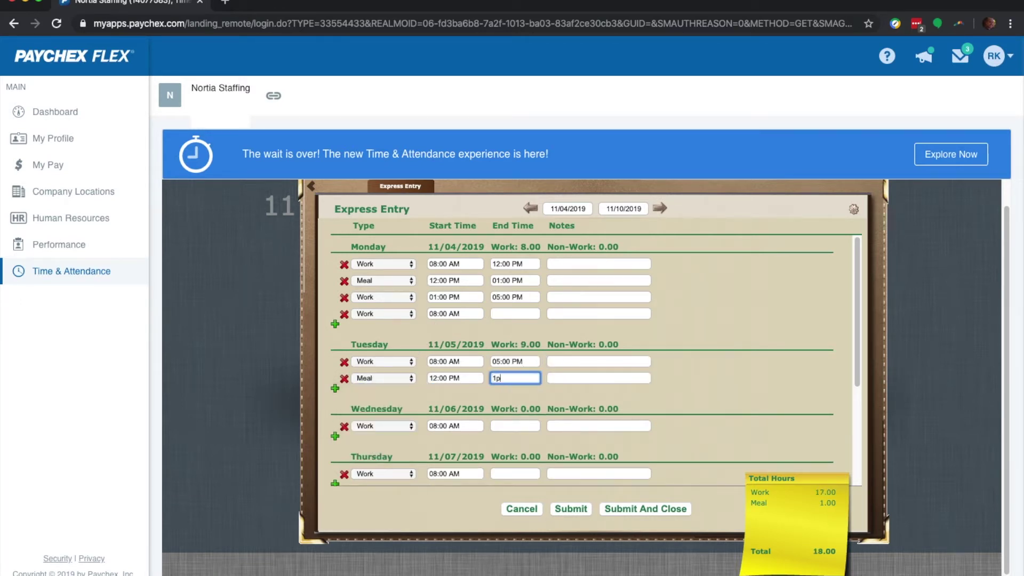
left_click(572, 508)
Give Wednesday a 05:00 PM end time and a 12:00–01:00 PM Meal row.
left_click(515, 373)
type("5p")
left_click(335, 383)
left_click(385, 390)
left_click(402, 398)
key("Tab")
type("12")
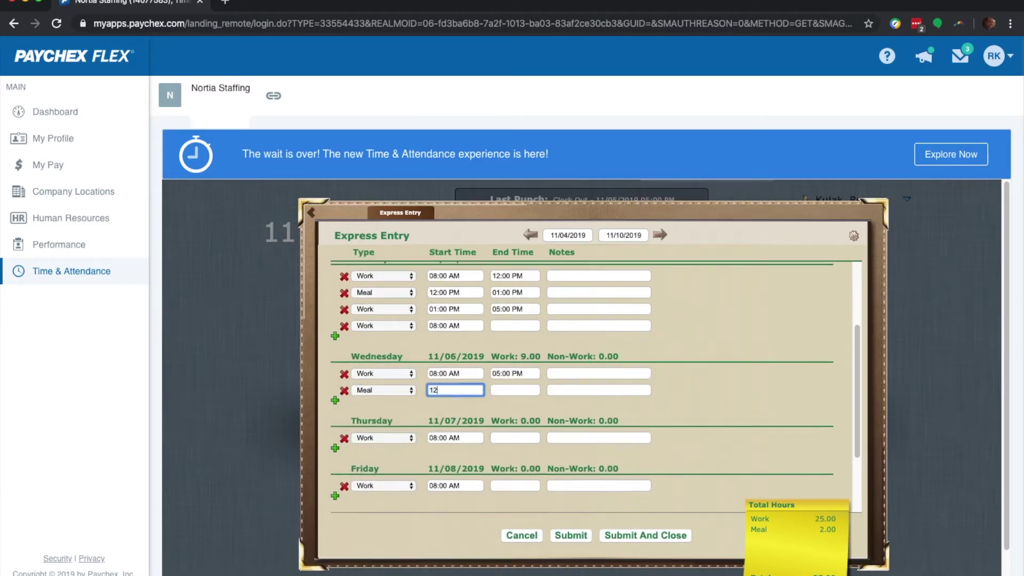
type("p\t1p")
Give Thursday a 05:00 PM end time and add a Meal row.
left_click(515, 438)
type("5p")
key("Tab")
left_click(335, 448)
left_click(384, 455)
left_click(389, 466)
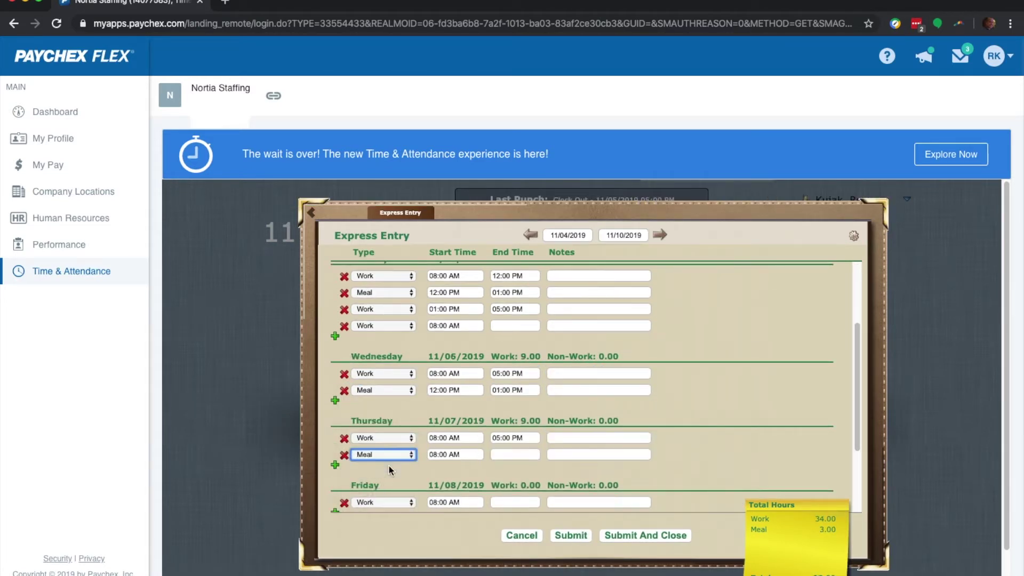
key("Tab")
Give Friday a 05:00 PM end time and a 12:00–01:00 PM Meal row.
type("12p\t1p")
scroll(428, 456, "down", 3)
left_click(454, 398)
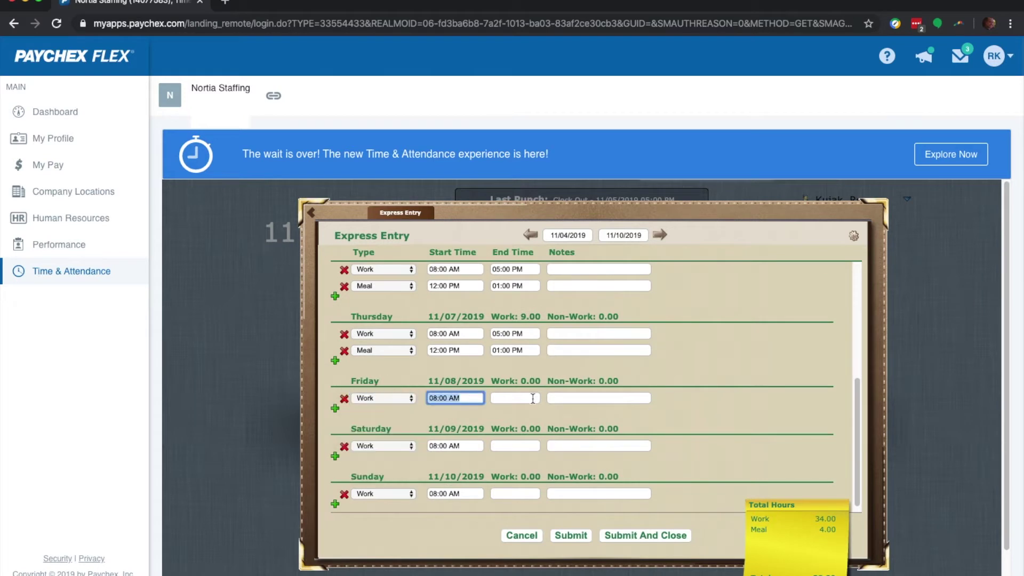
left_click(533, 398)
type("5p")
key("Tab")
left_click(335, 408)
left_click(384, 415)
left_click(389, 425)
key("Tab")
type("12p\t1p")
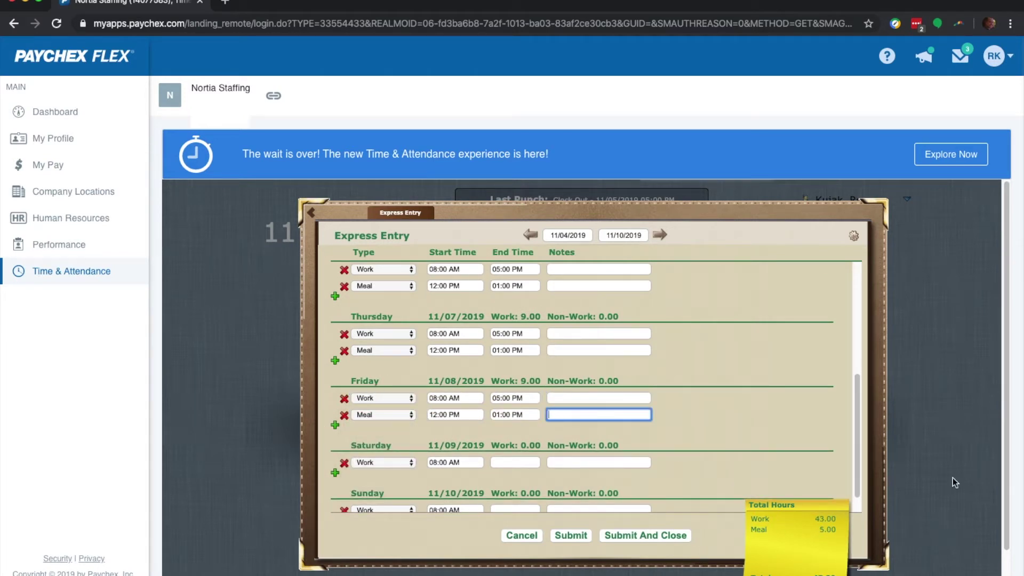
scroll(952, 478, "down", 1)
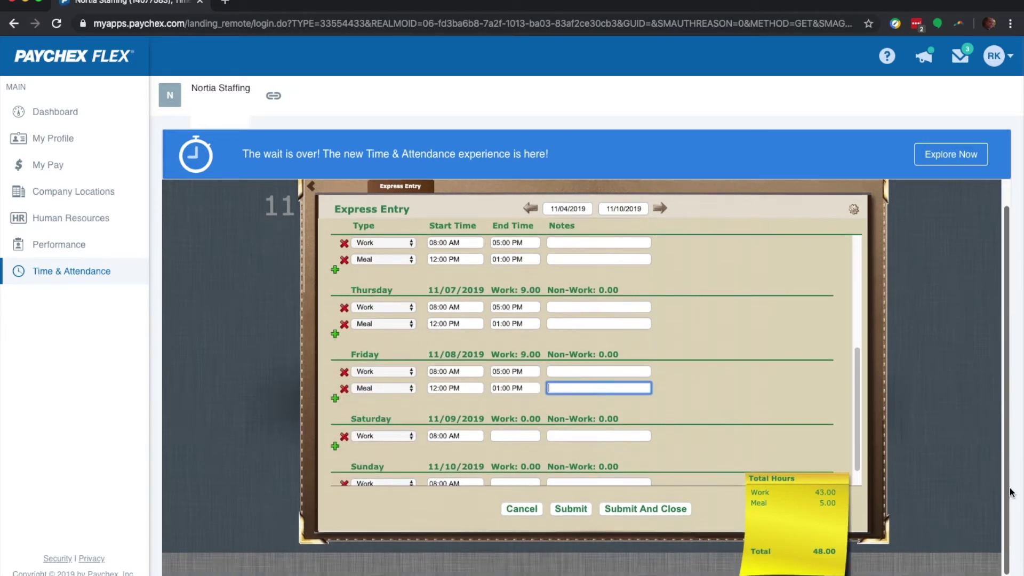
Submit the week's entries, then save and close Express Entry.
left_click(562, 509)
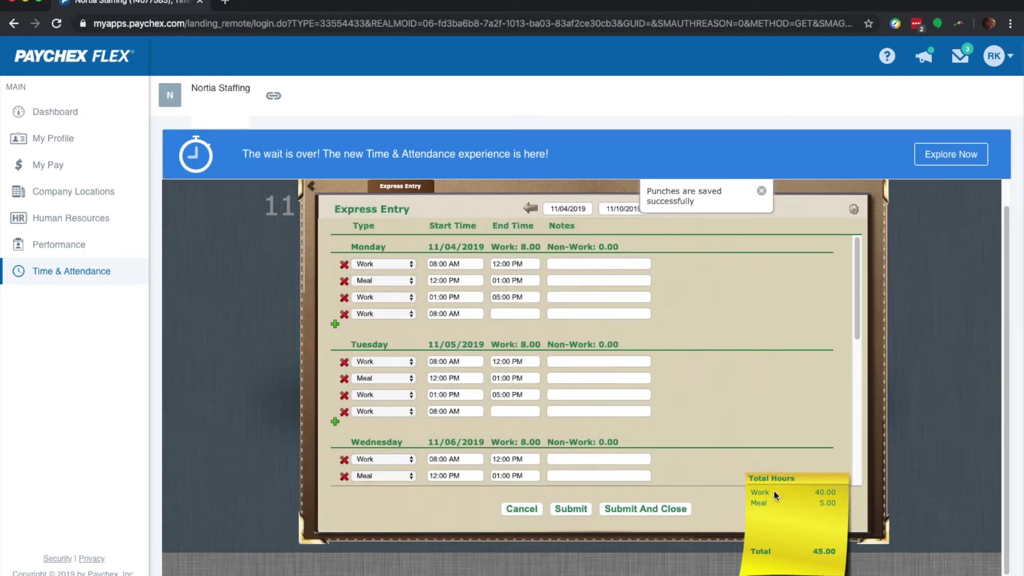
left_click(669, 510)
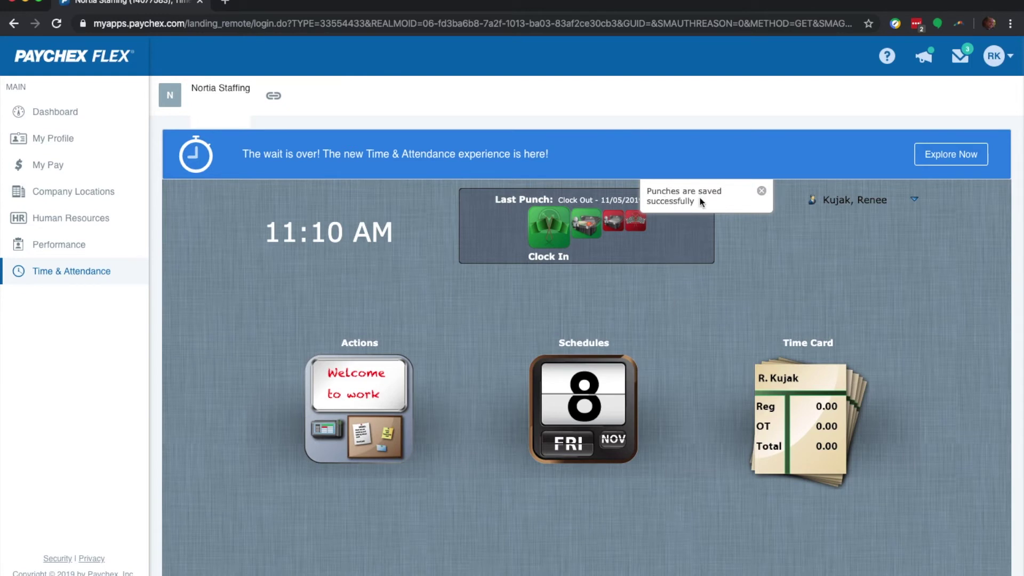
Approve all days on the week's time card, review Monday's details, and close it.
left_click(801, 416)
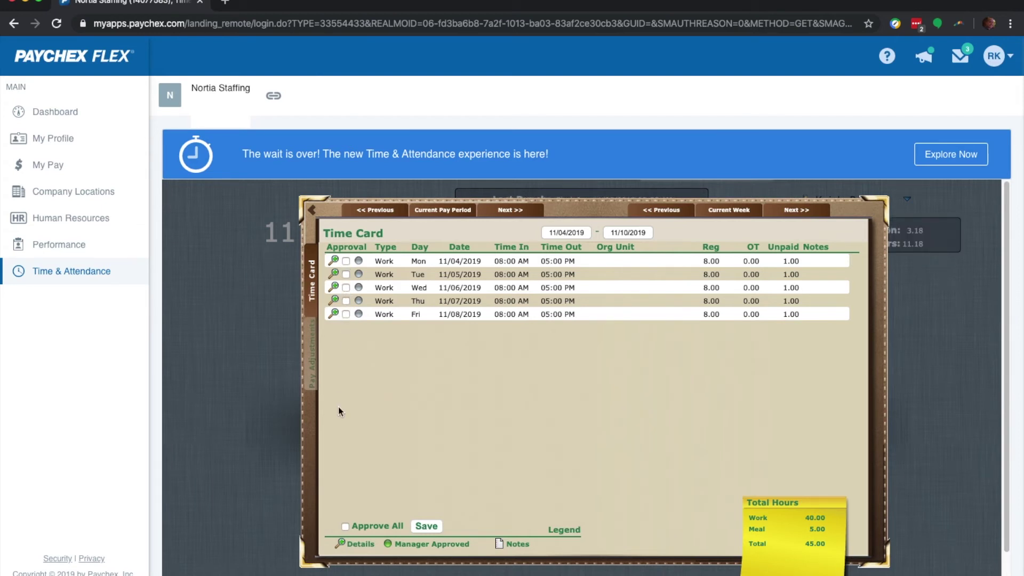
left_click(346, 527)
left_click(333, 261)
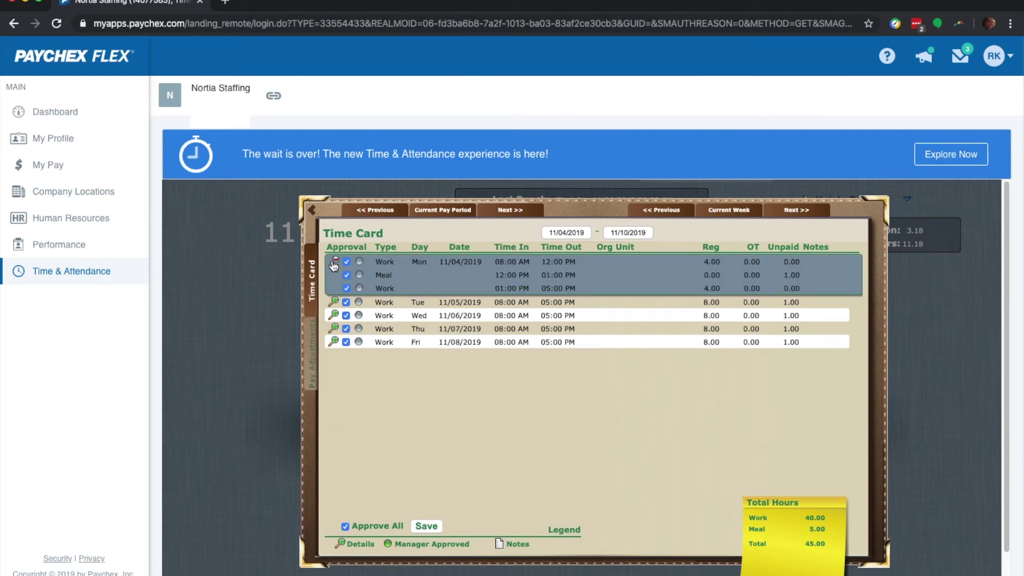
left_click(334, 263)
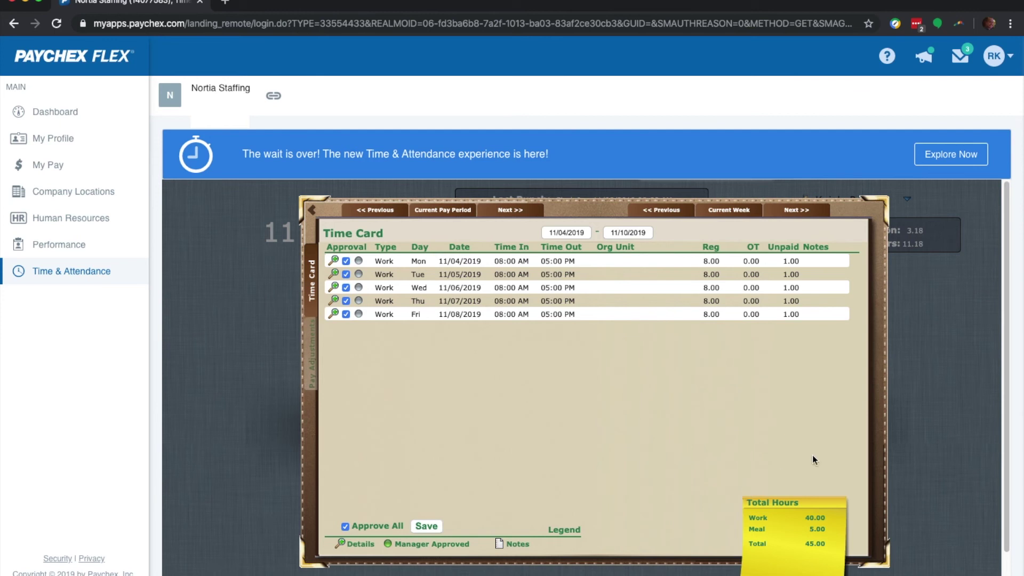
left_click(924, 412)
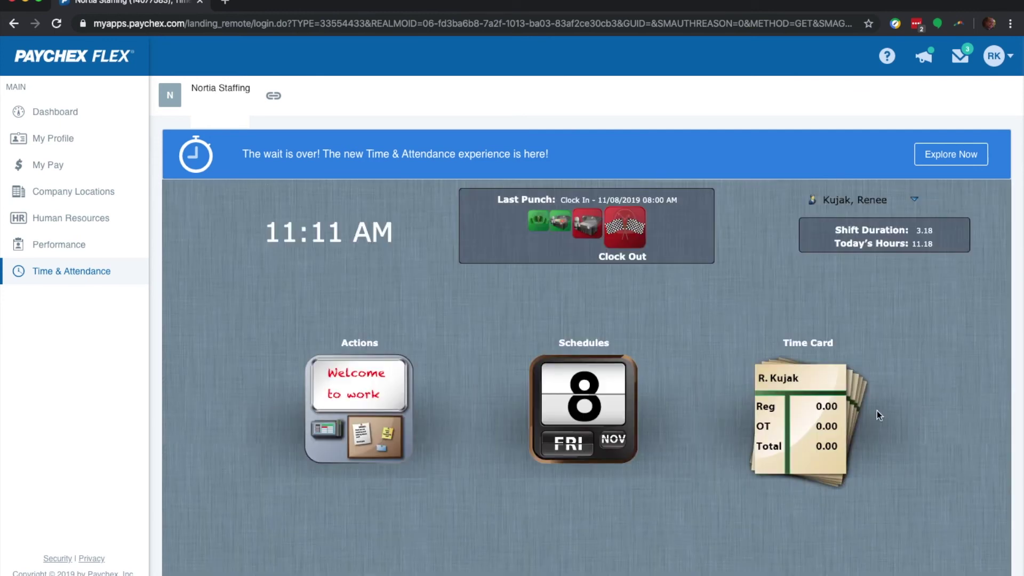
Reopen Express Entry to review the saved week's entries.
left_click(371, 405)
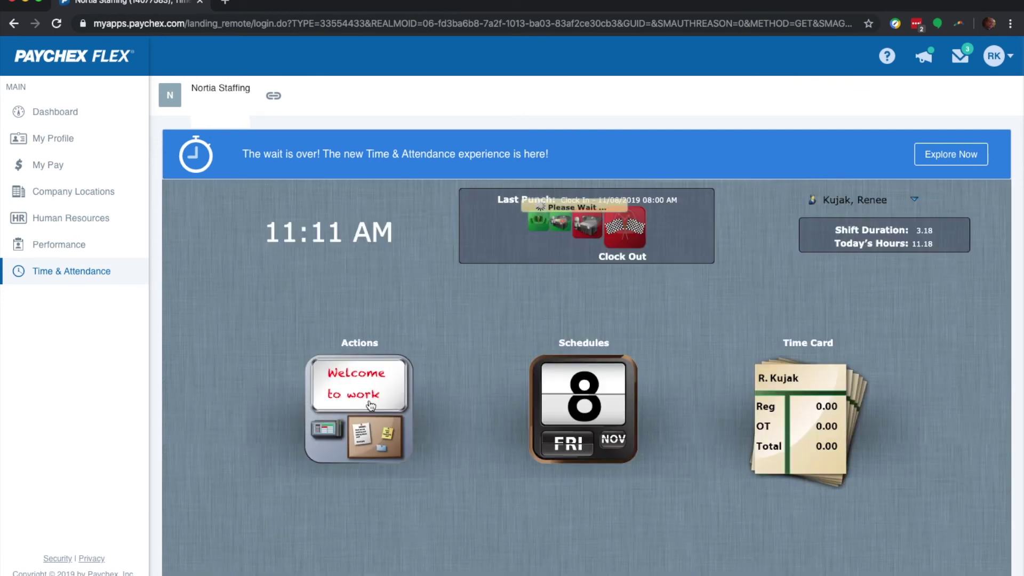